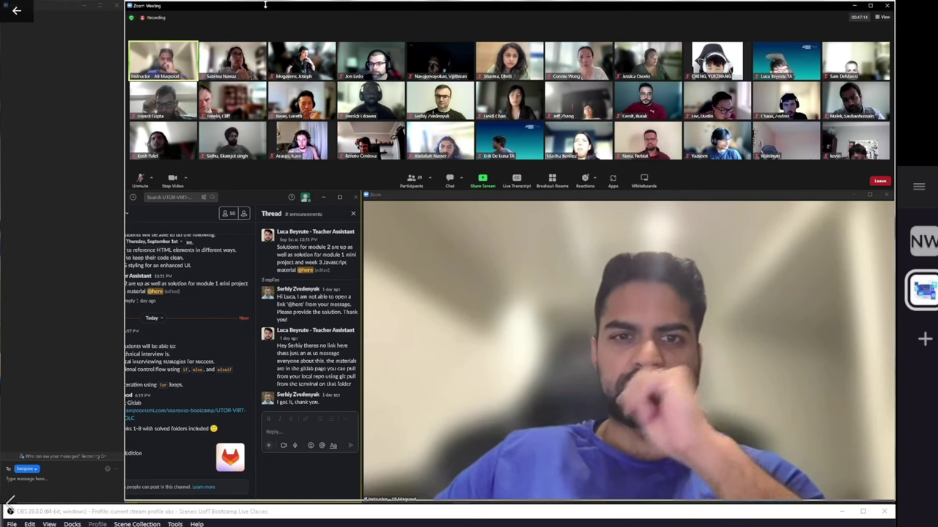
- Nudge the Zoom meeting window slightly lower and to the right, and focus it
drag(266, 5, 266, 10)
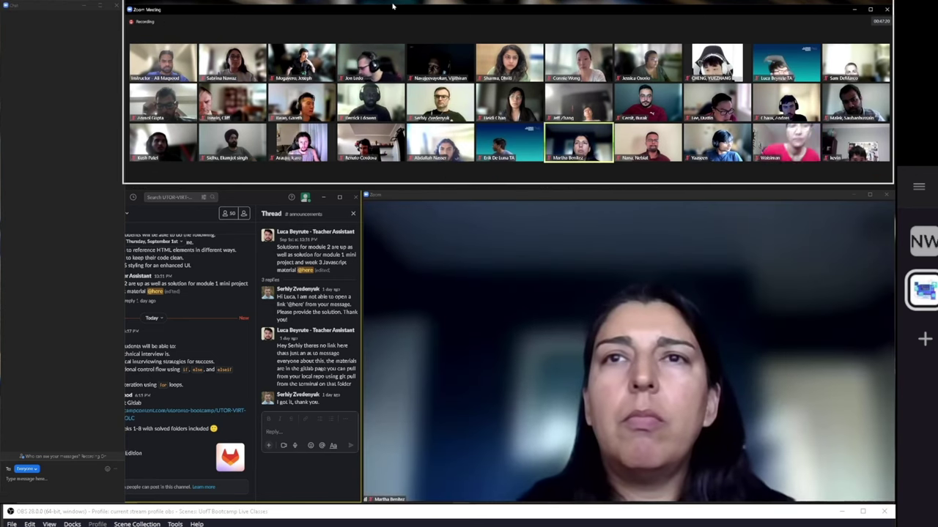
click(370, 192)
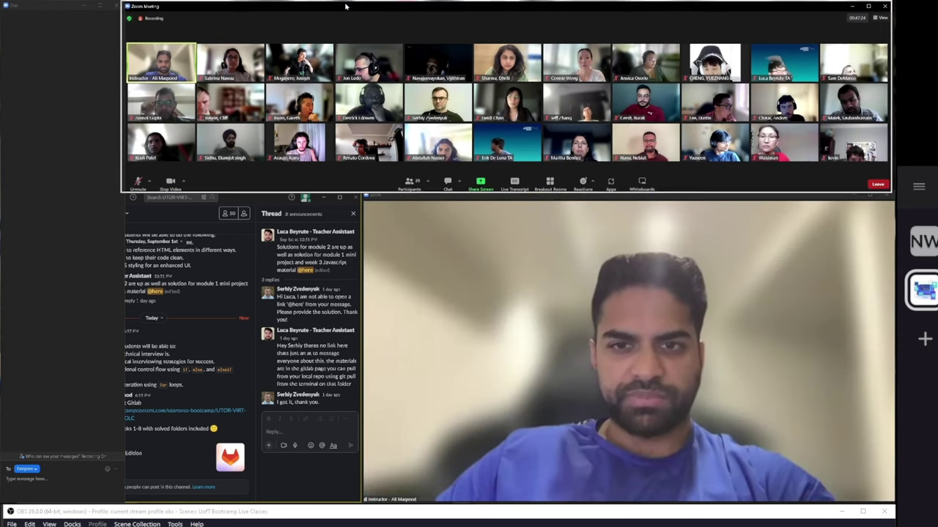
drag(345, 6, 348, 5)
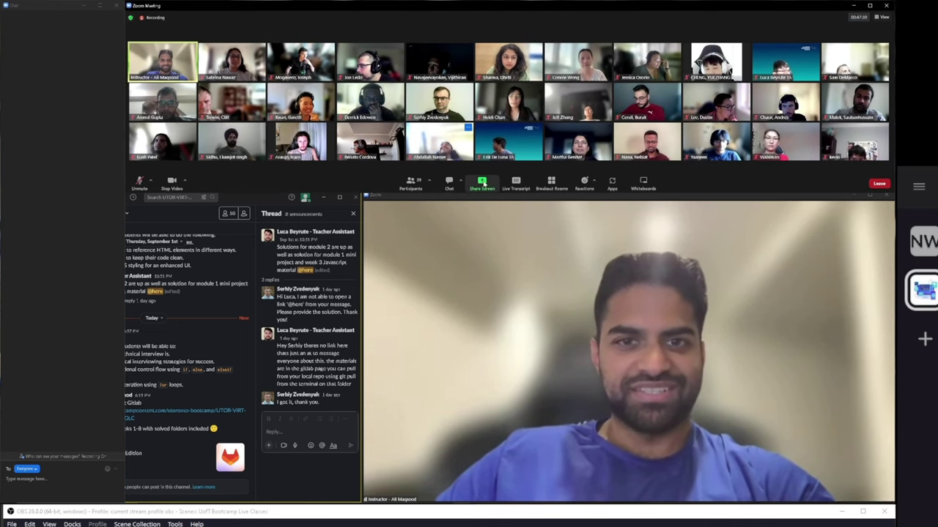
- Raise a hand from the Reactions menu, choosing Raise Hand again later
click(585, 183)
click(577, 165)
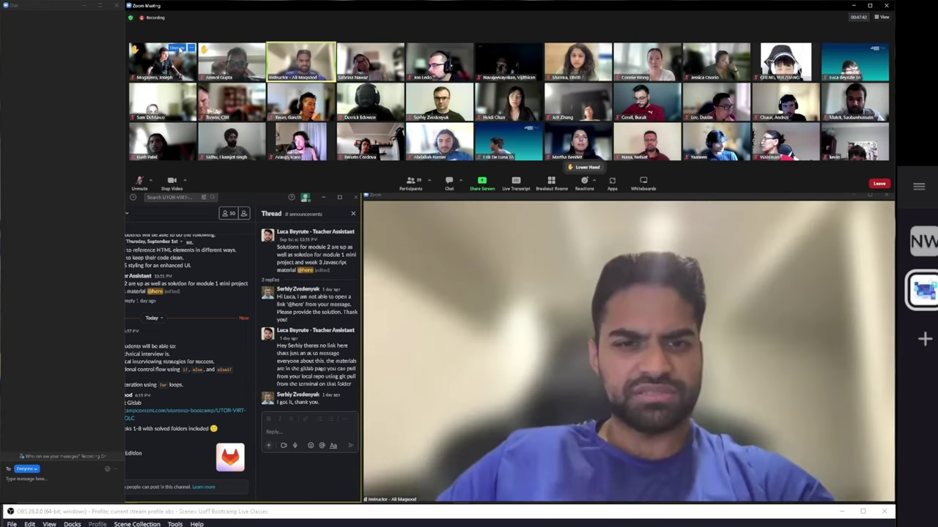
mouse_move(163, 62)
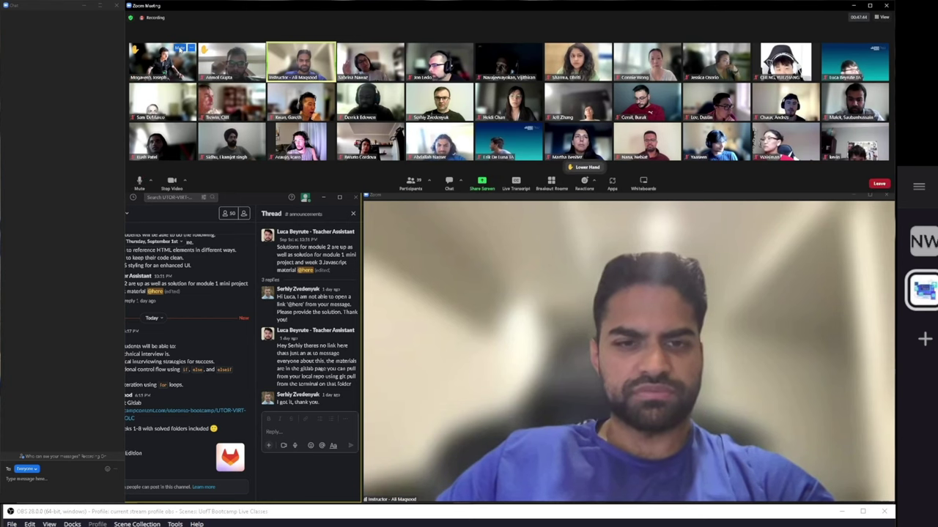
click(178, 50)
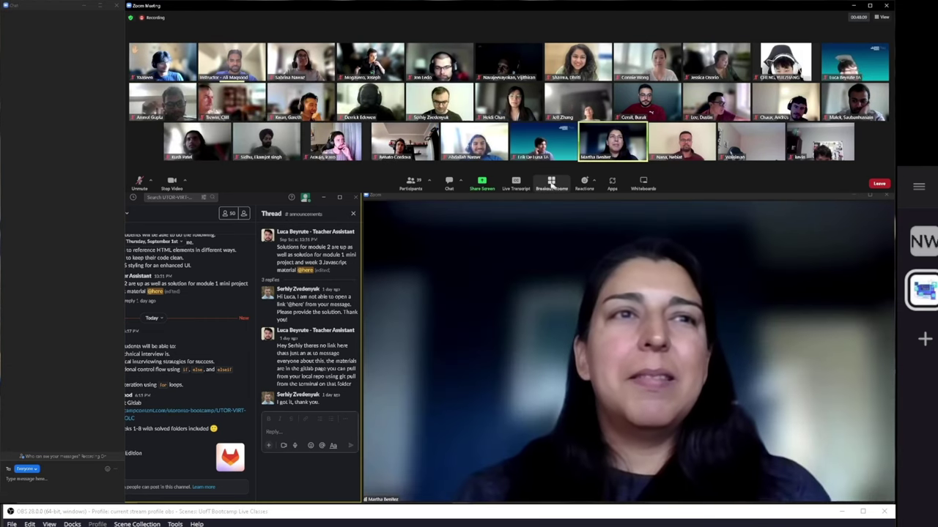
click(584, 181)
click(616, 167)
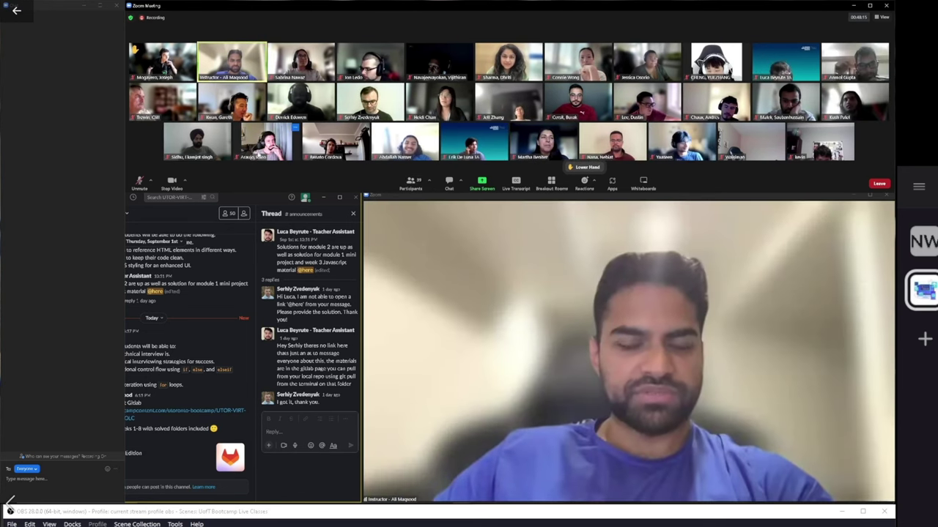
click(575, 169)
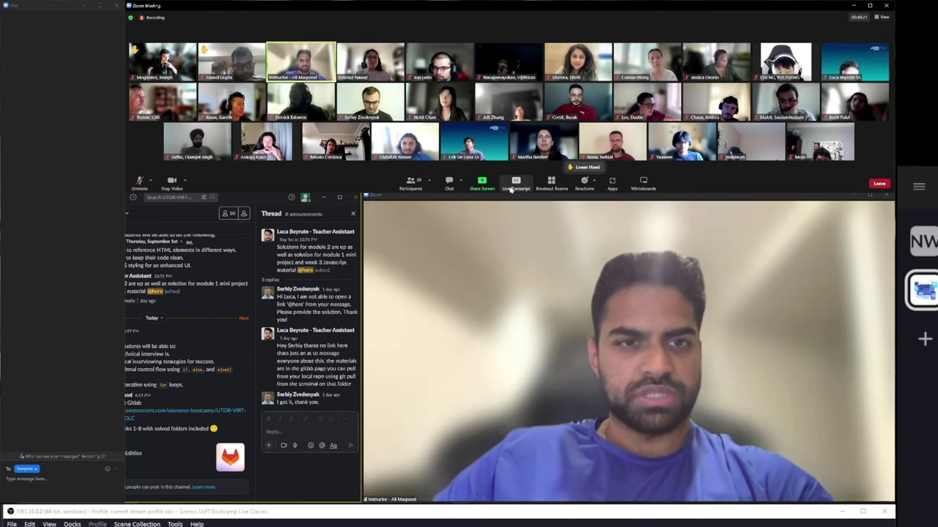